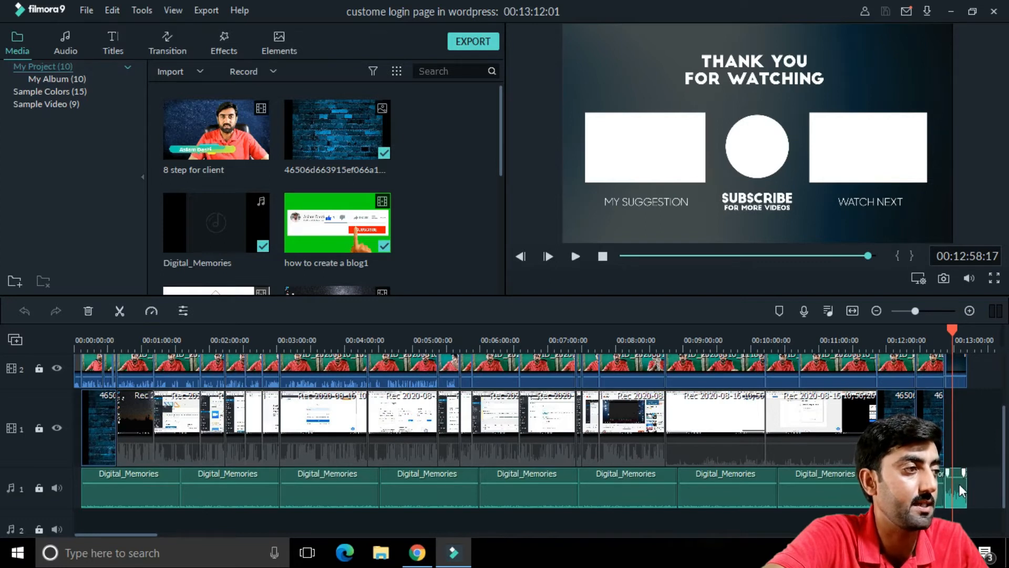
Preview the thank-you end screen at the end of the timeline and compare it with the end screen template page in Chrome.
scroll(959, 483, "up", 1)
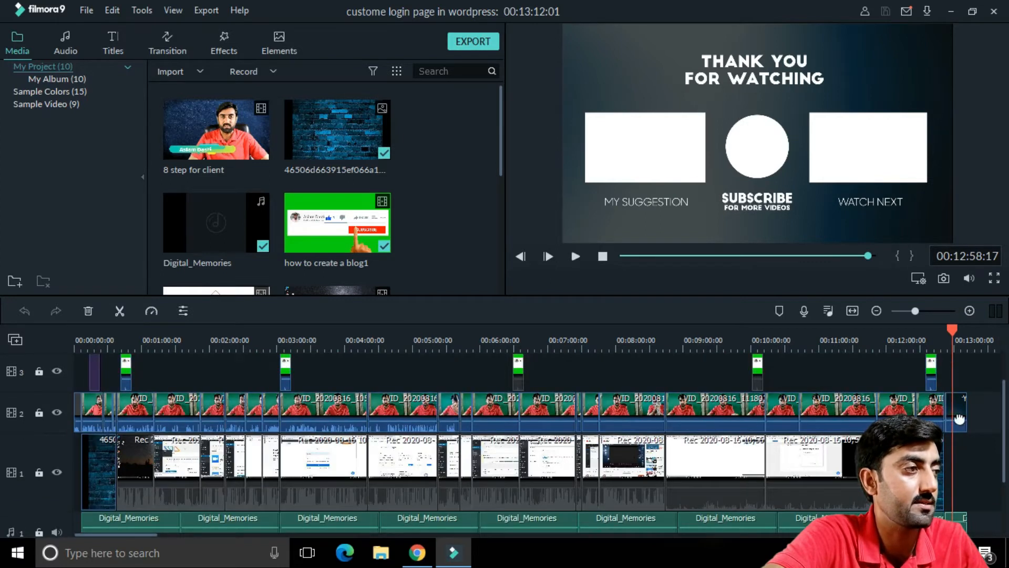
left_click(957, 339)
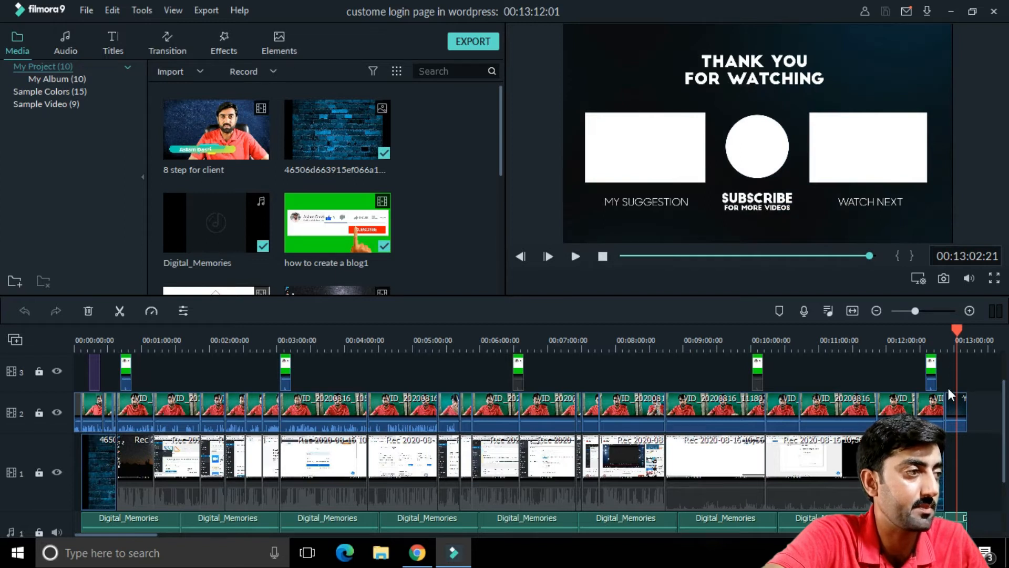
left_click(946, 343)
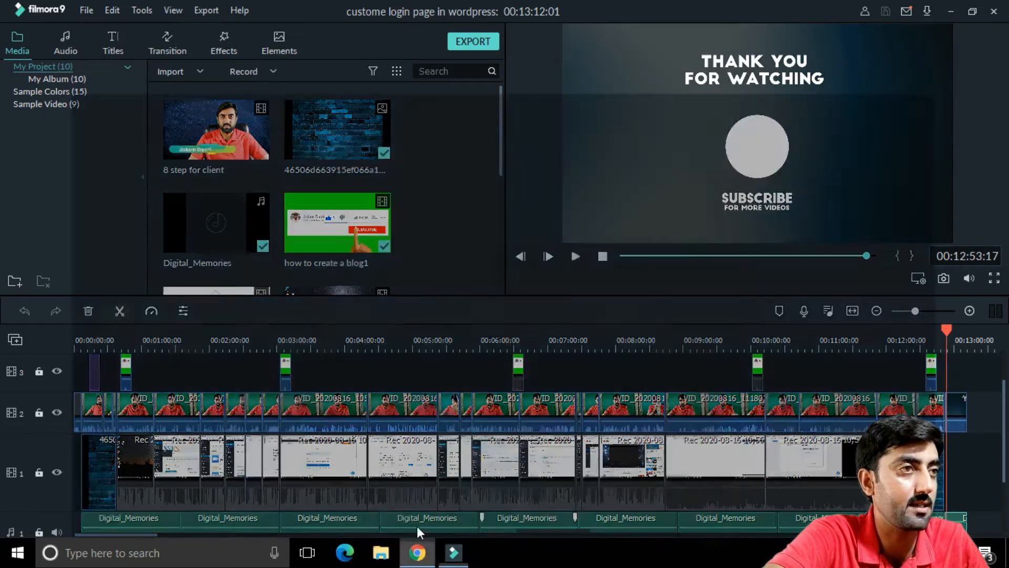
left_click(418, 552)
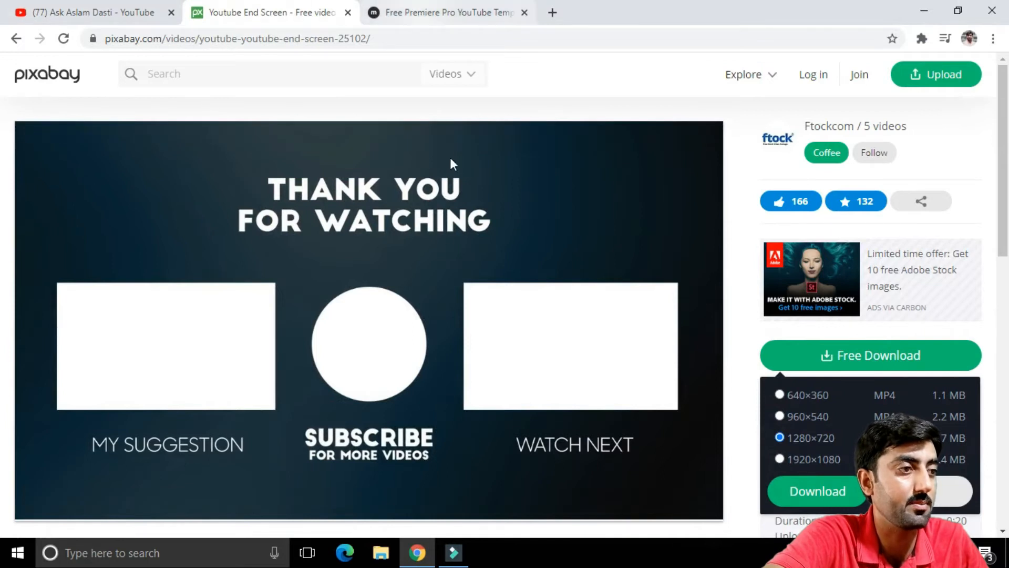
left_click(453, 552)
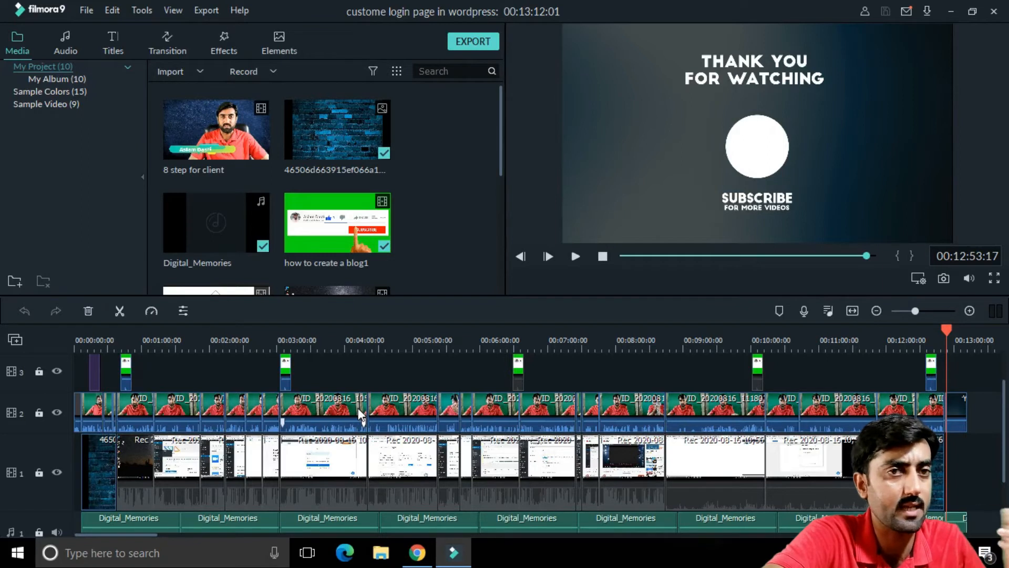
left_click(419, 562)
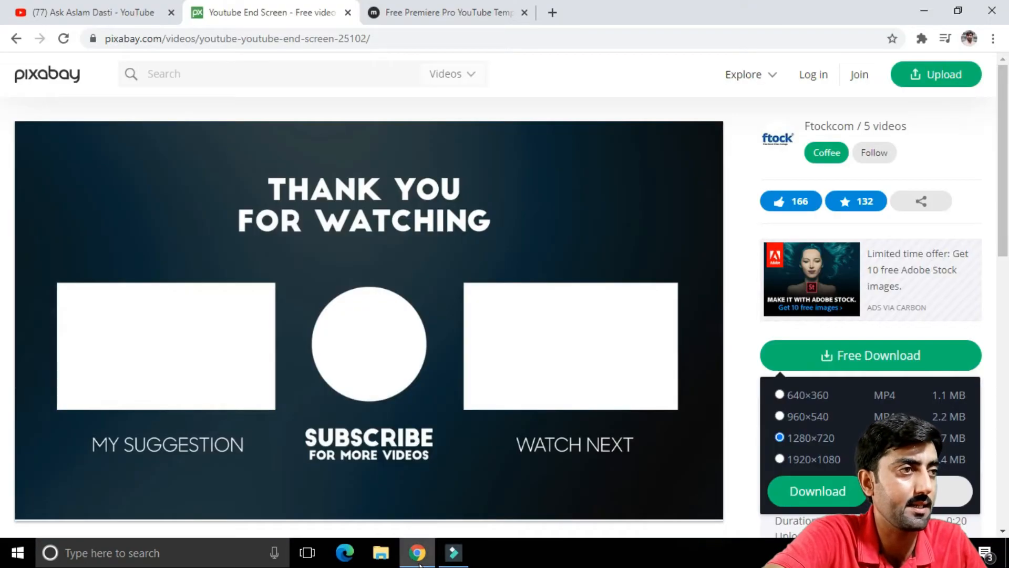
left_click(150, 14)
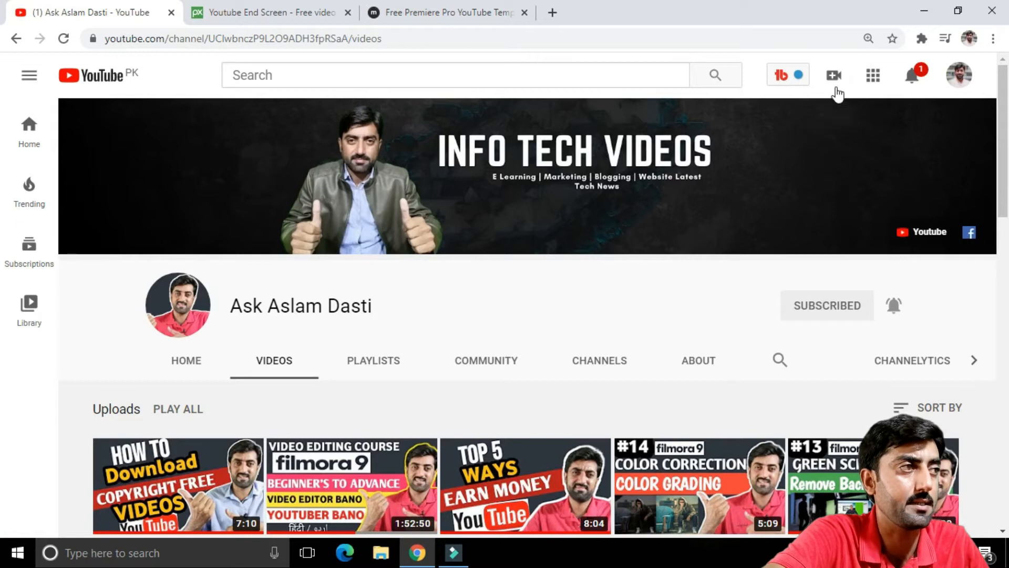
left_click(834, 77)
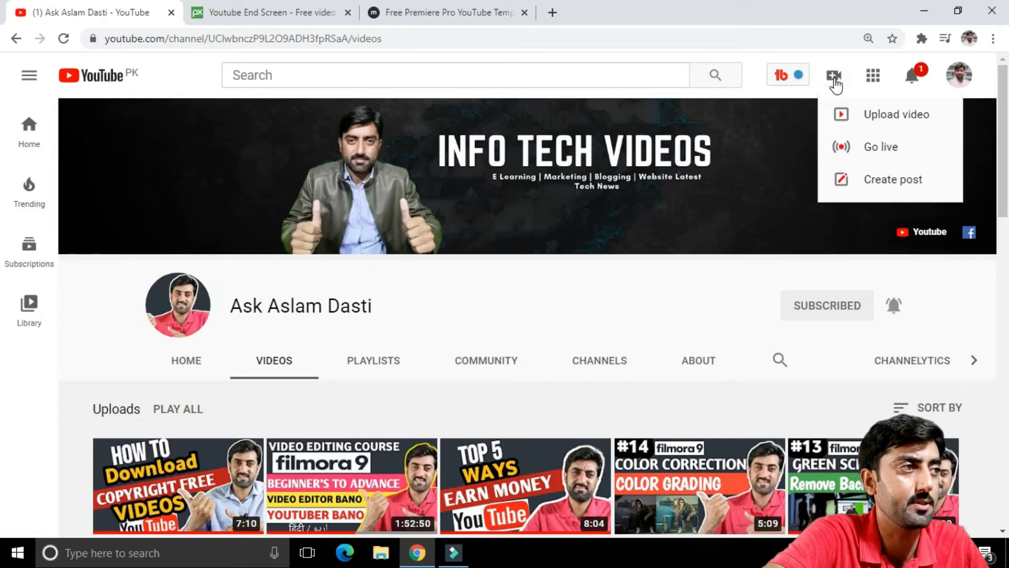
left_click(877, 121)
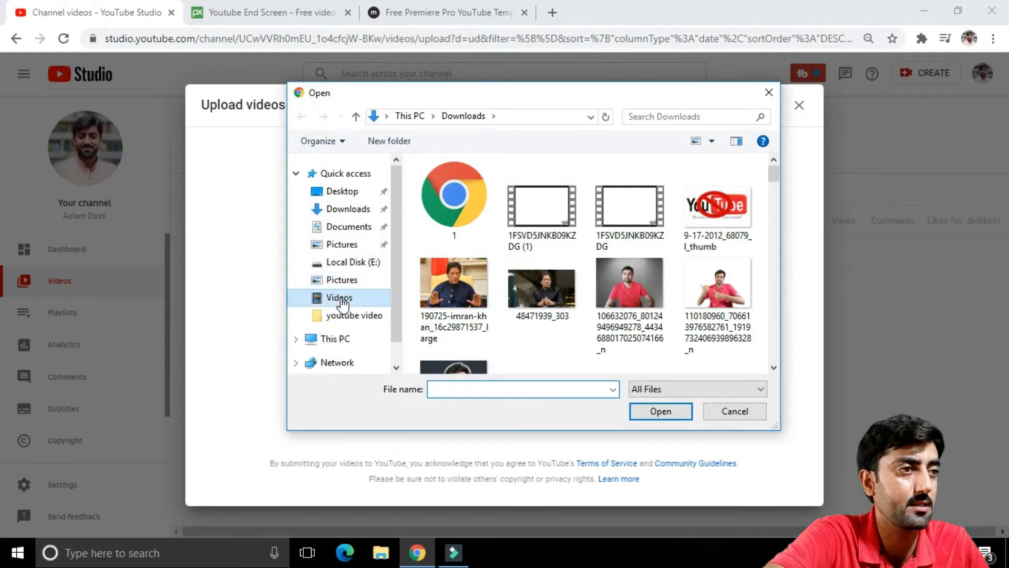
left_click(342, 300)
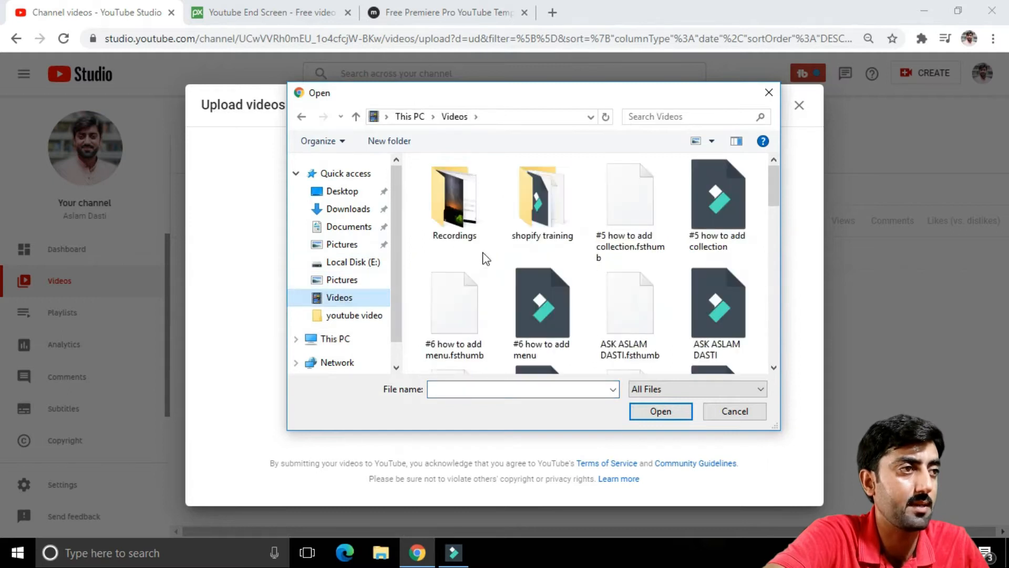
double_click(471, 207)
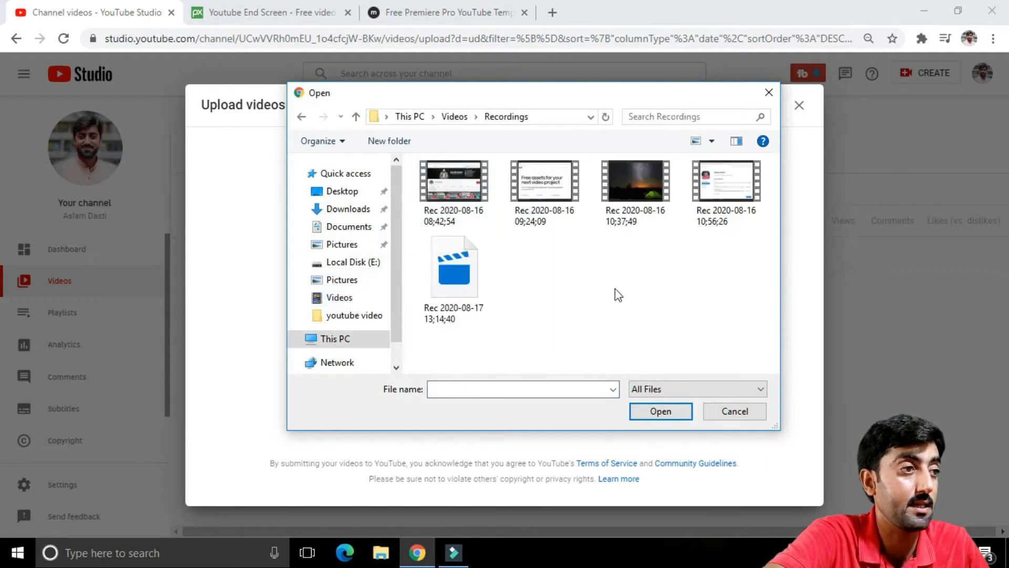
double_click(719, 184)
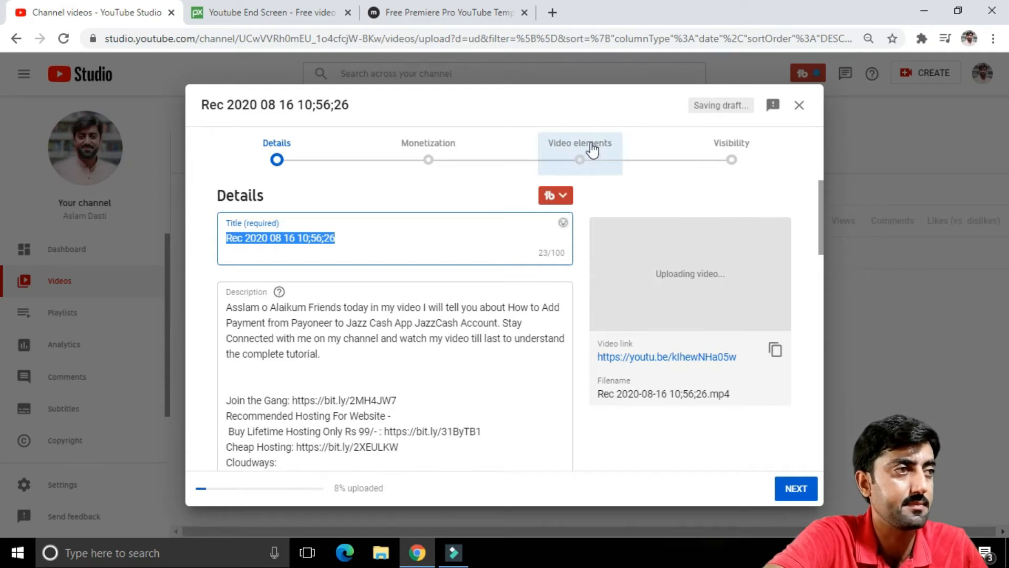
Advance the upload past Details and Monetization to Video elements and highlight the "Add an end screen" option.
left_click(795, 491)
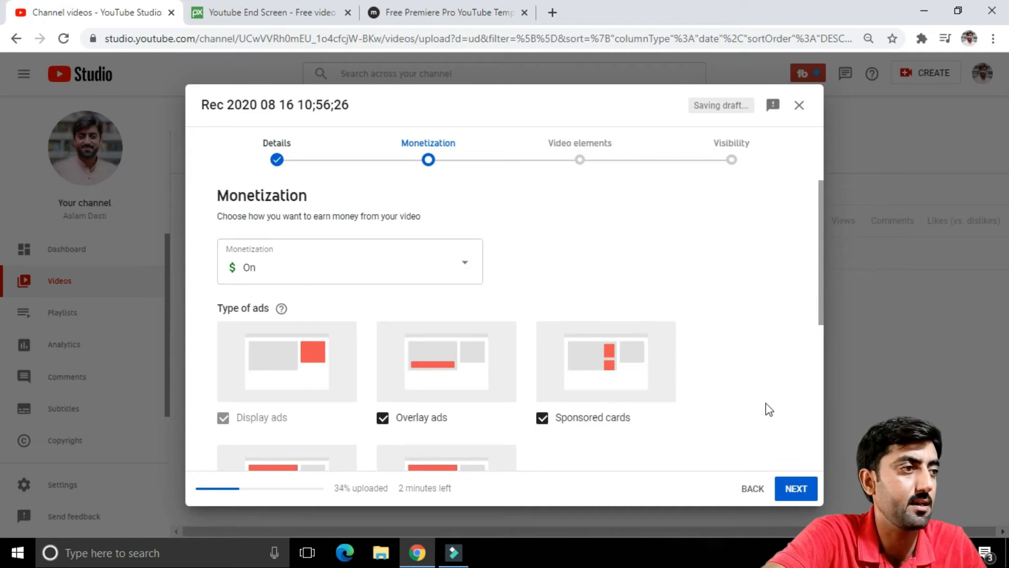
left_click(799, 488)
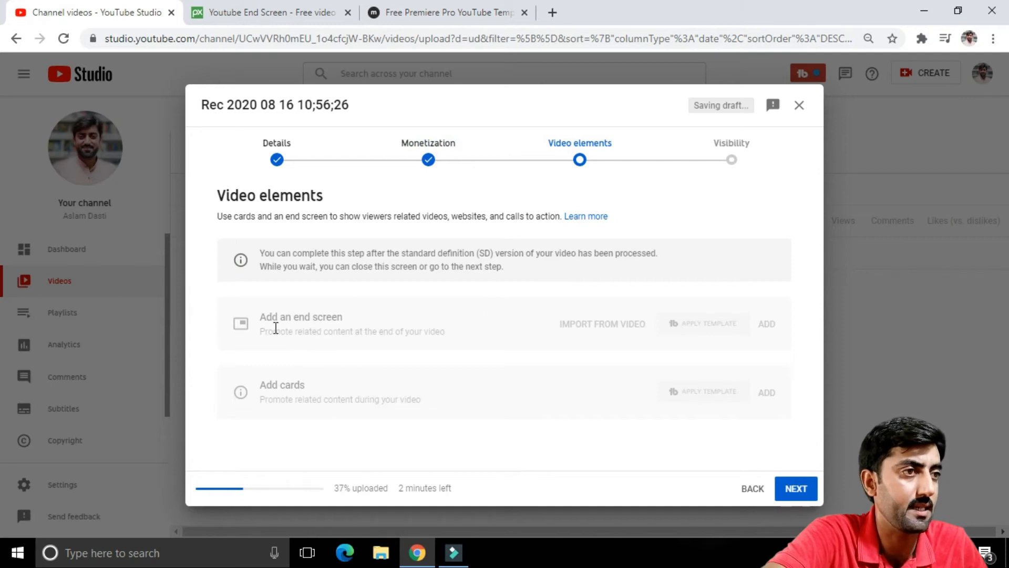
left_click_drag(304, 317, 344, 316)
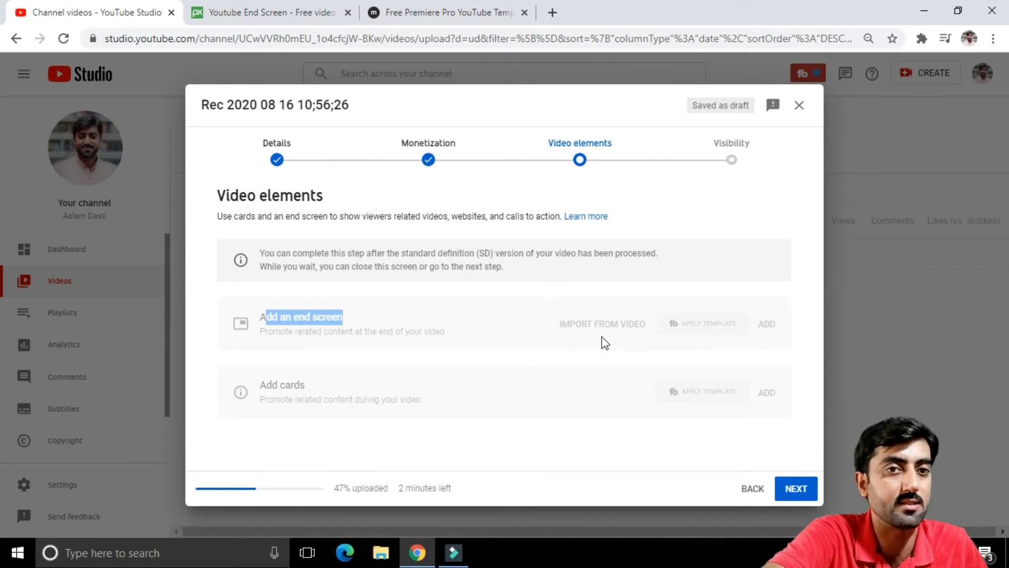
Close the upload dialog and cancel the draft recording's upload.
left_click(799, 108)
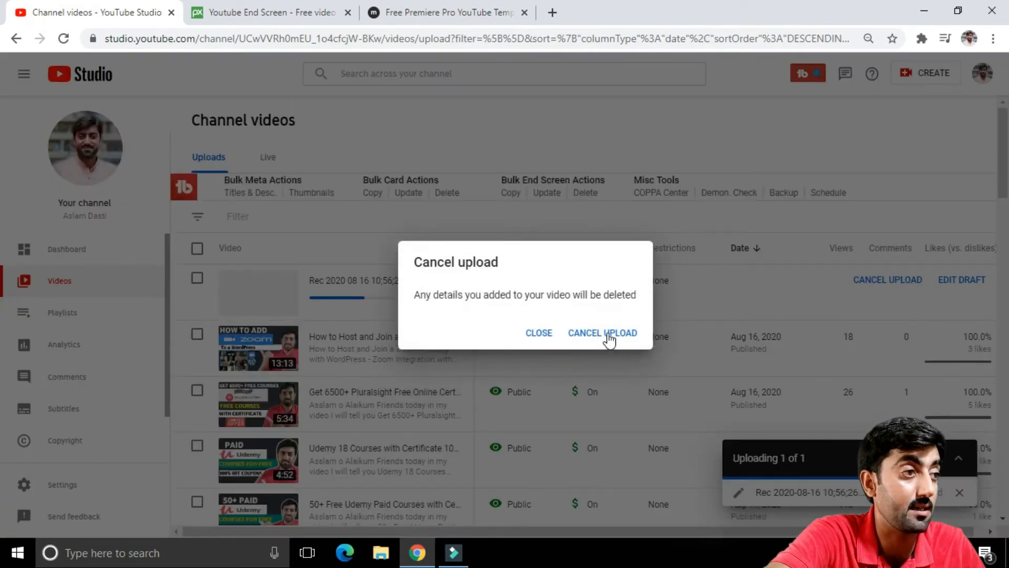
left_click(608, 338)
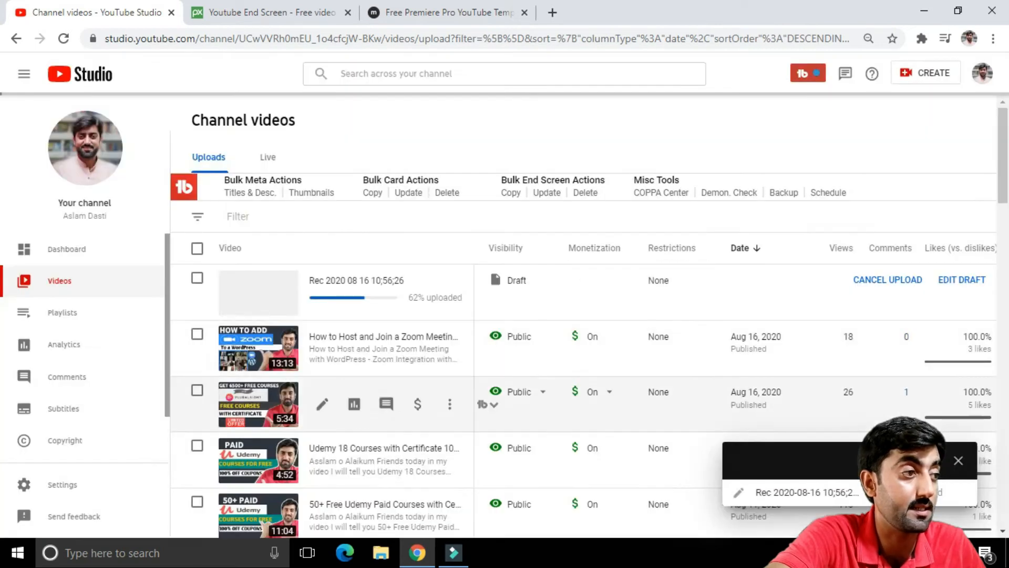
left_click(959, 462)
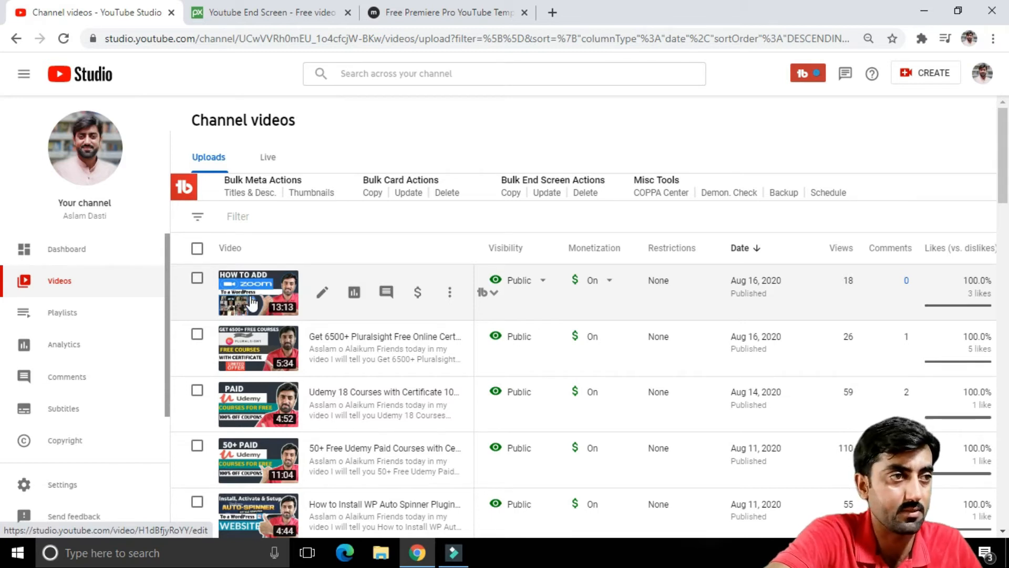
Open the details of the published WordPress Zoom meeting video and open its end screen for editing.
left_click(320, 295)
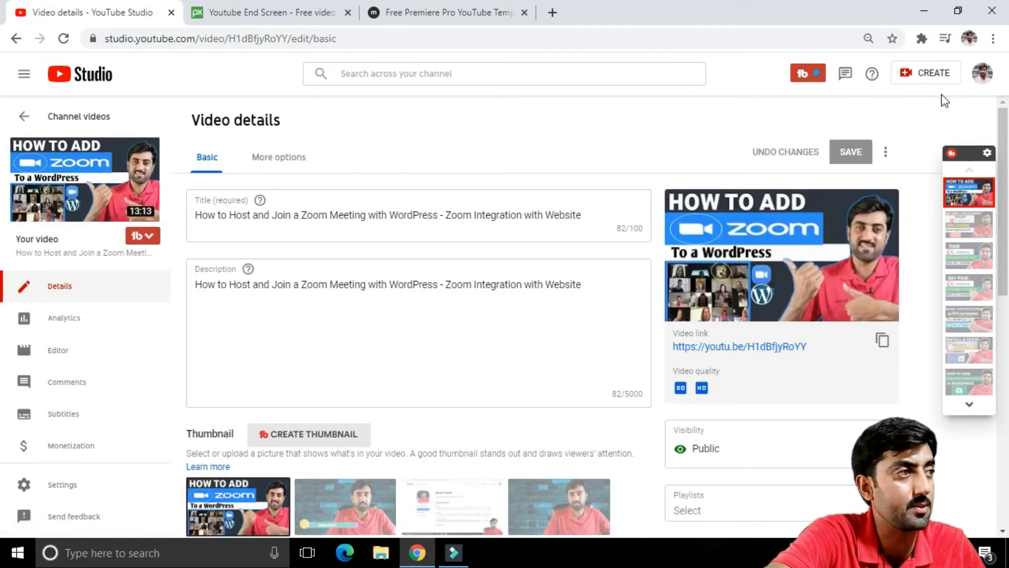
left_click(934, 80)
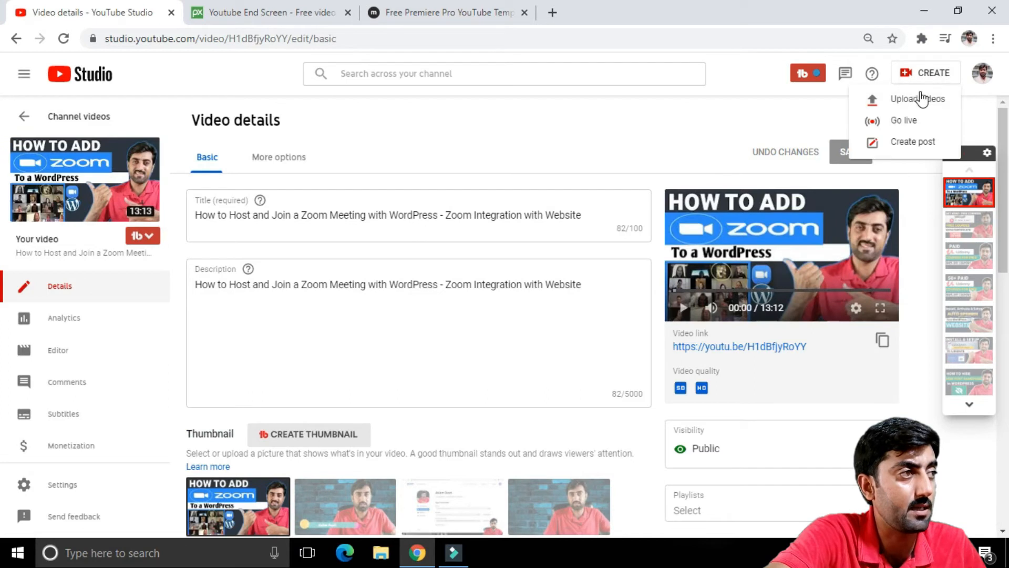
left_click(791, 106)
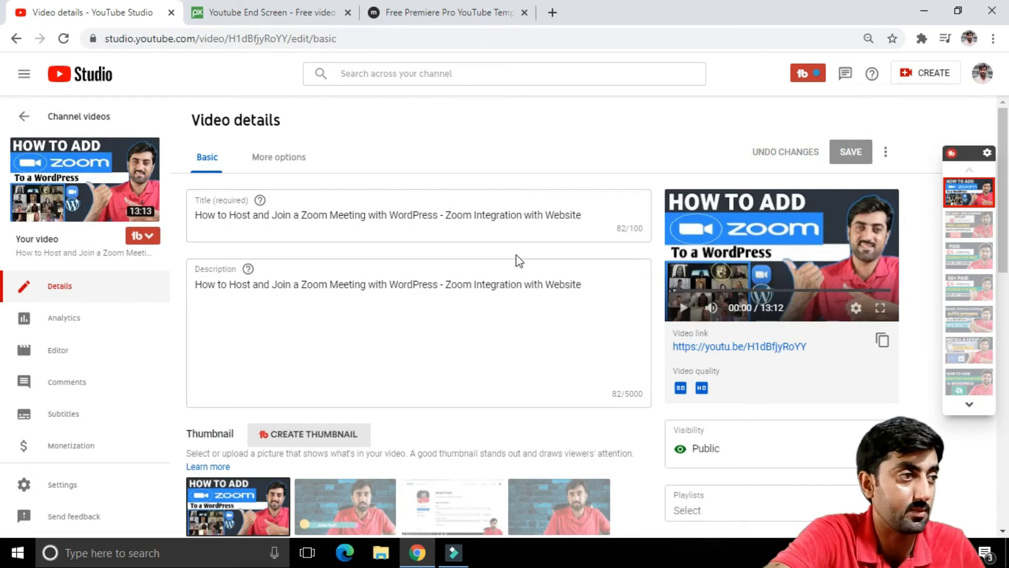
scroll(518, 263, "down", 2)
scroll(520, 262, "down", 3)
scroll(419, 232, "up", 4)
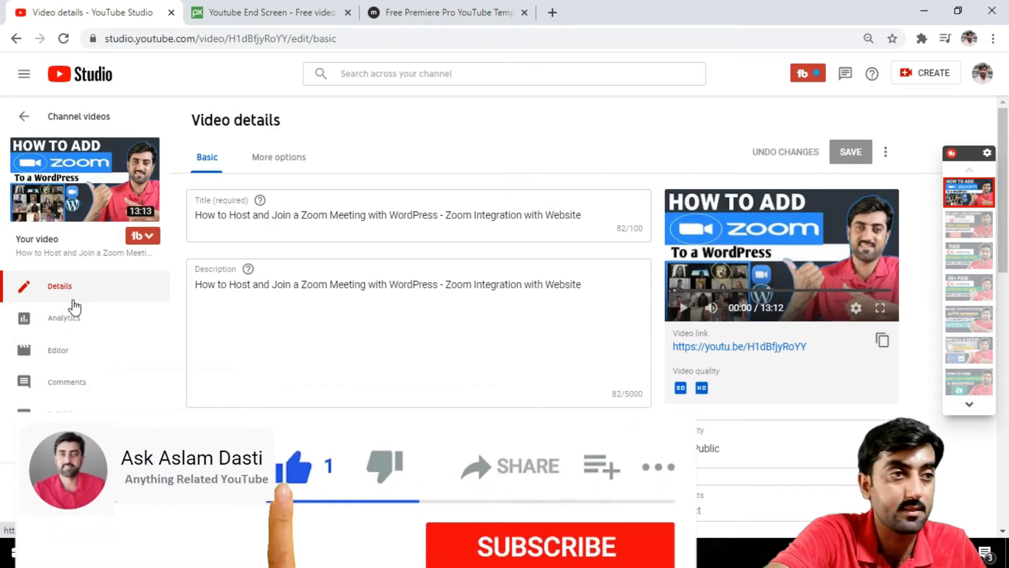
scroll(351, 337, "down", 1)
scroll(351, 337, "down", 4)
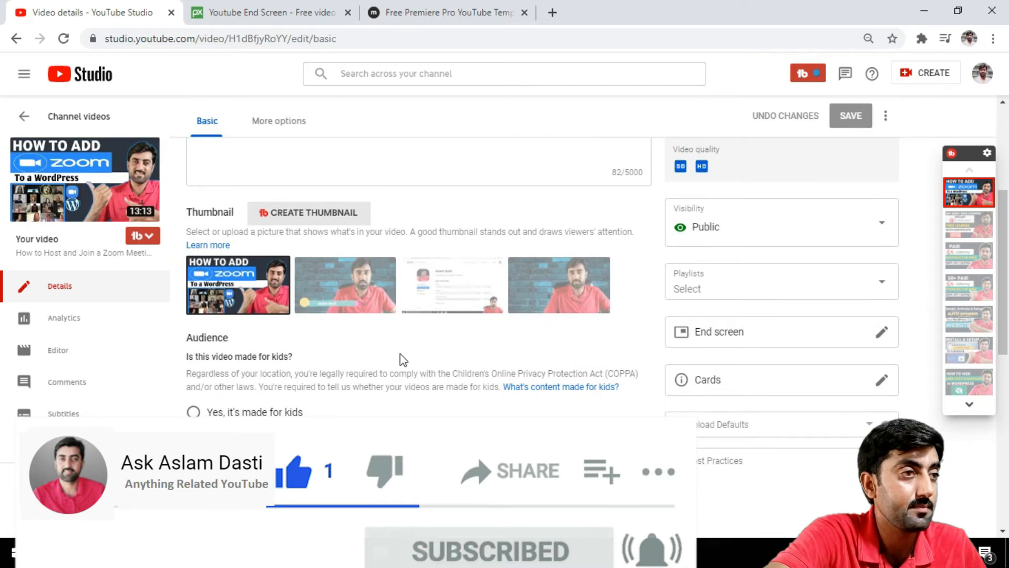
left_click(882, 333)
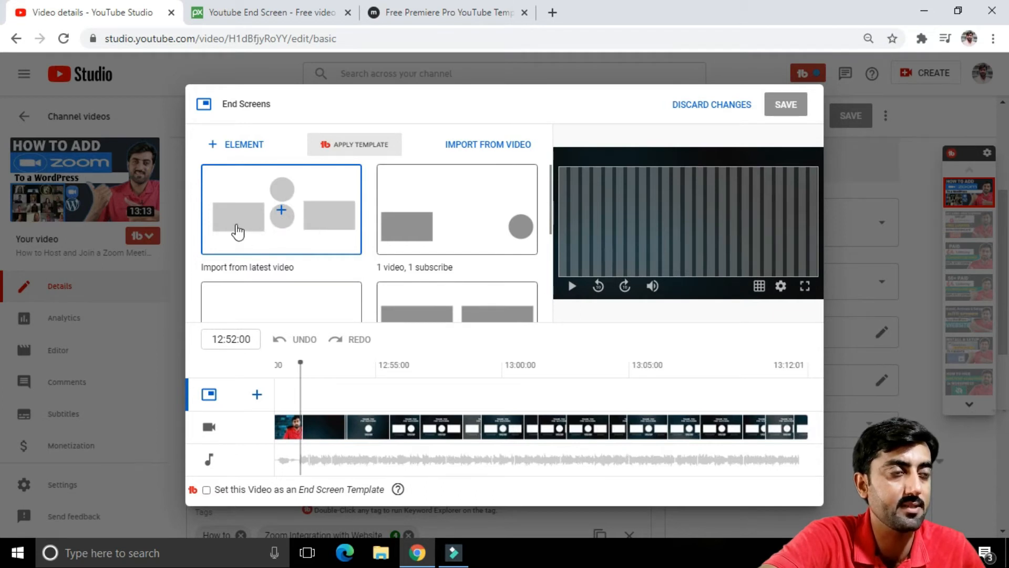
Add a video element featuring the most recent upload and place it in the left half of the end screen preview.
scroll(333, 223, "down", 2)
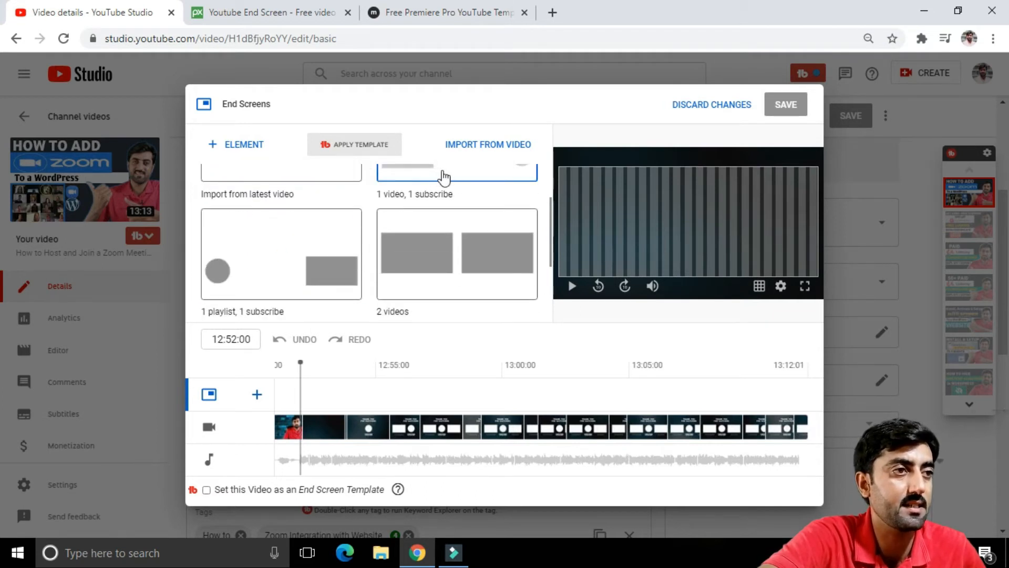
scroll(455, 179, "up", 2)
scroll(295, 237, "down", 2)
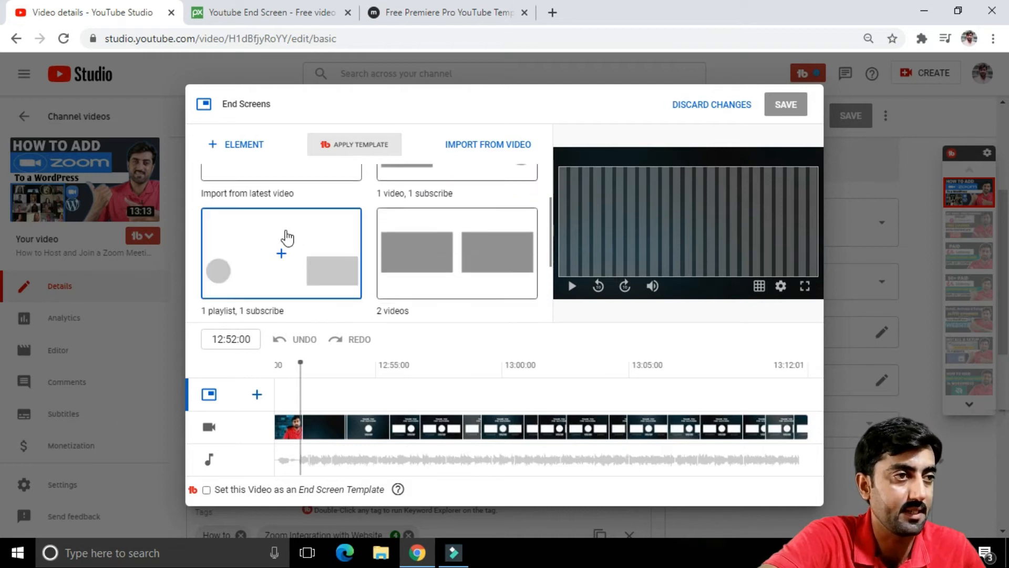
scroll(462, 263, "down", 3)
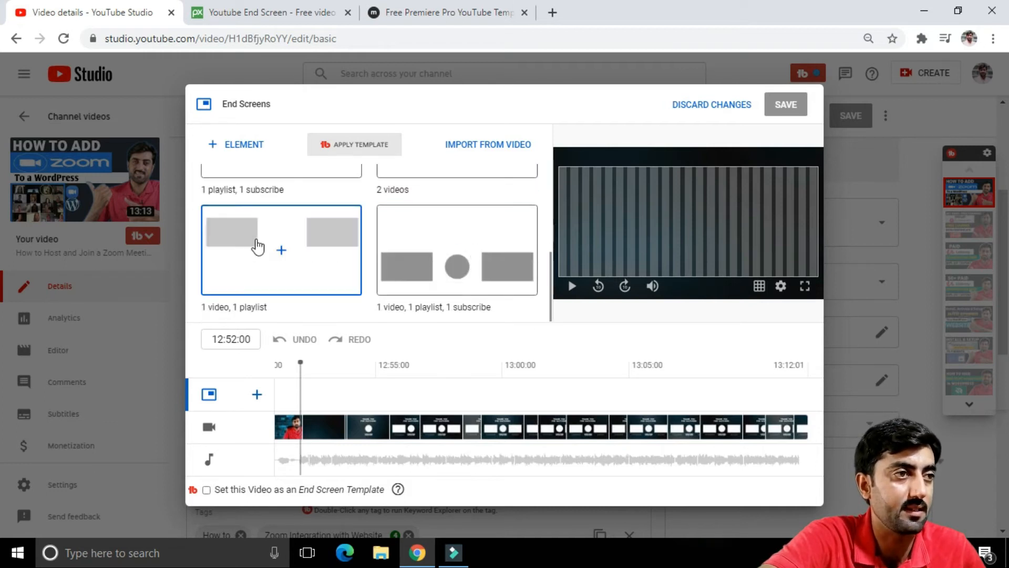
scroll(475, 256, "up", 5)
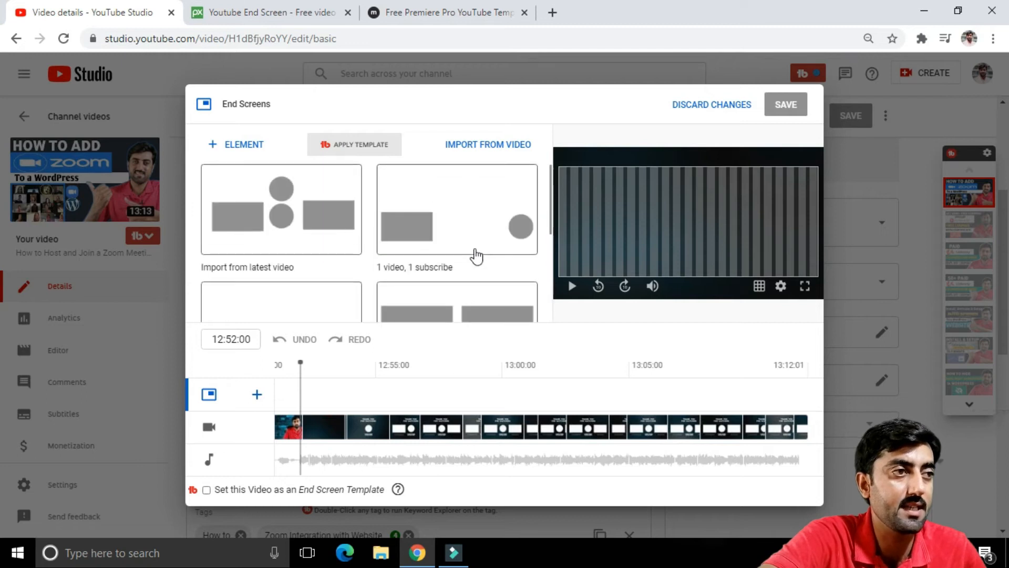
left_click(245, 152)
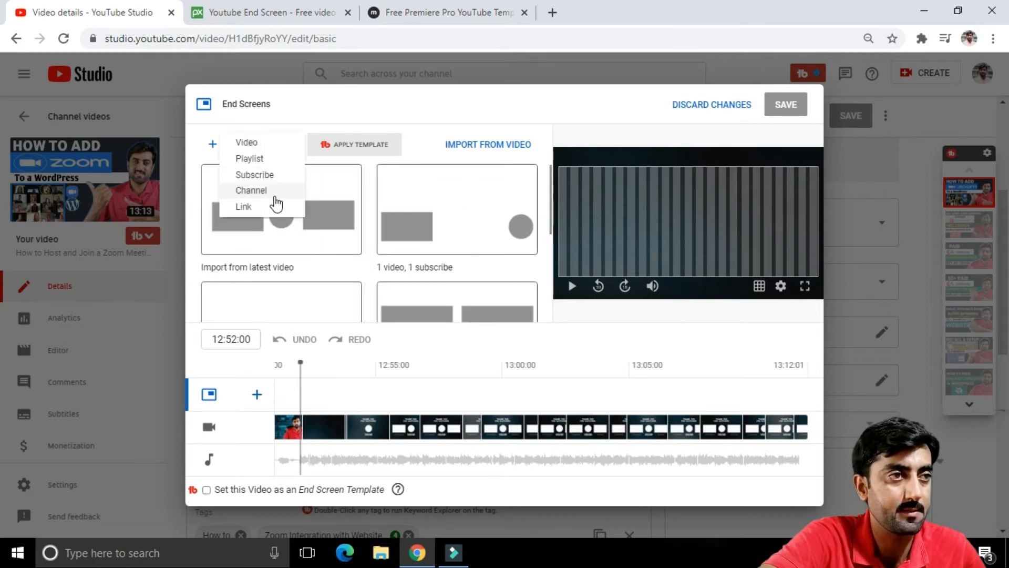
left_click(256, 147)
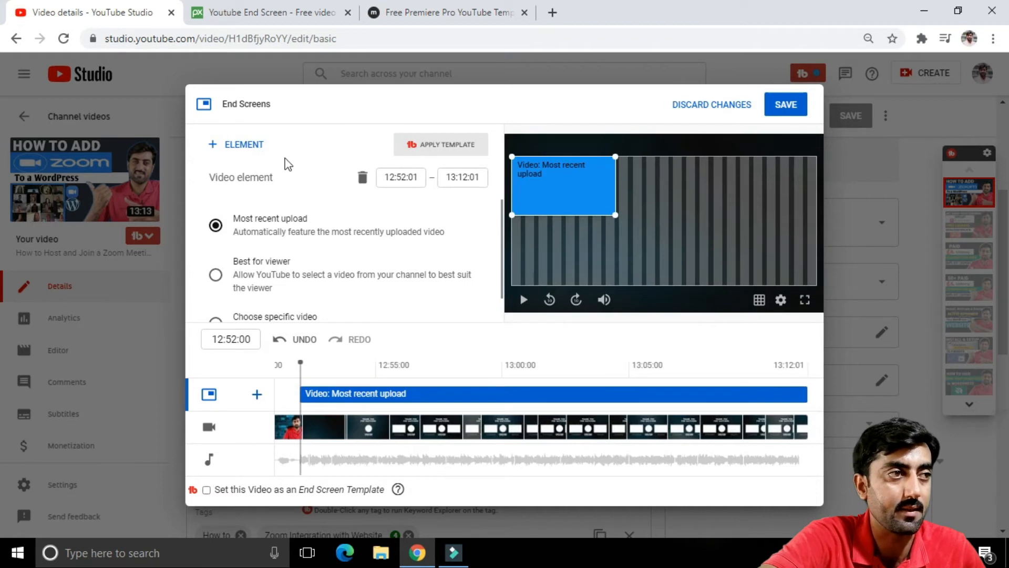
left_click_drag(576, 180, 586, 219)
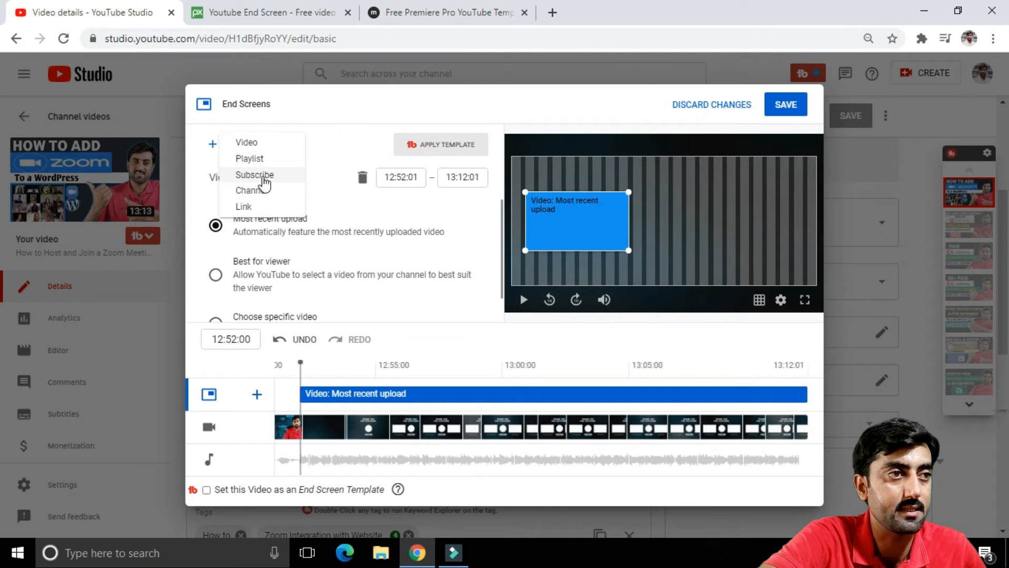
Add a Subscribe element and place it on the right side of the end screen preview.
left_click(255, 175)
left_click_drag(545, 176, 793, 202)
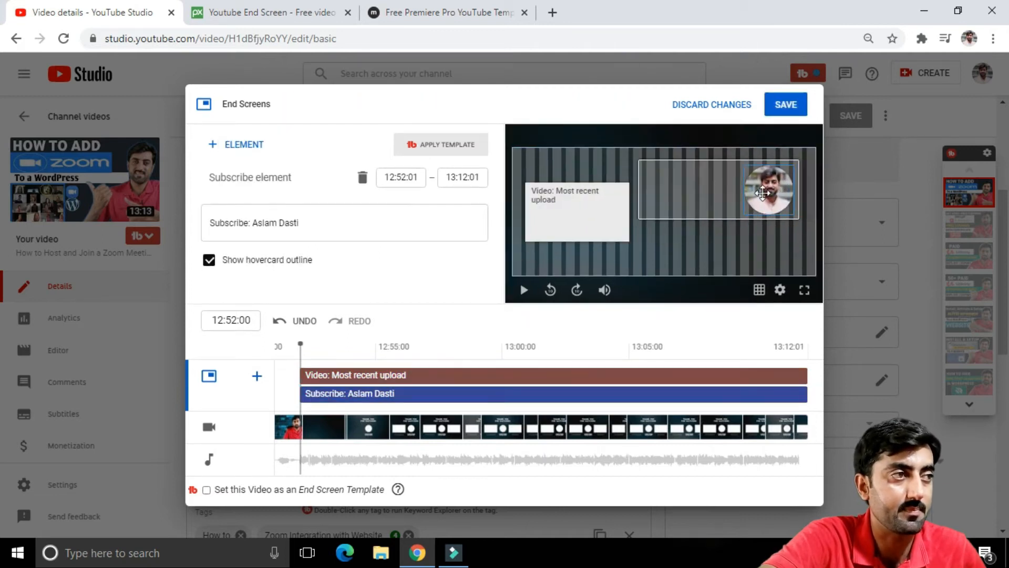
Add a Channel element to the end screen featuring the creator's second "Ask" channel.
left_click(243, 144)
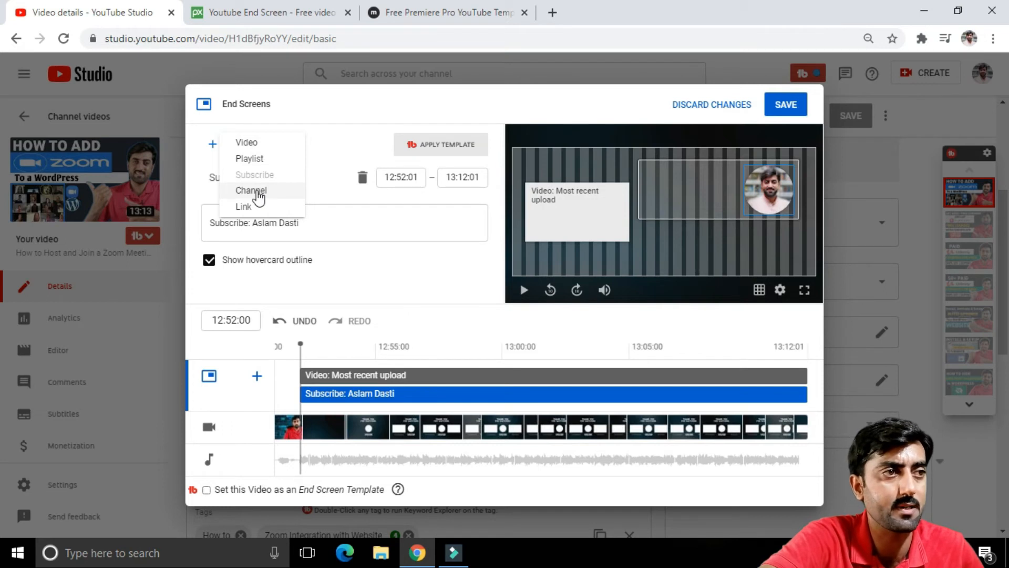
left_click(258, 195)
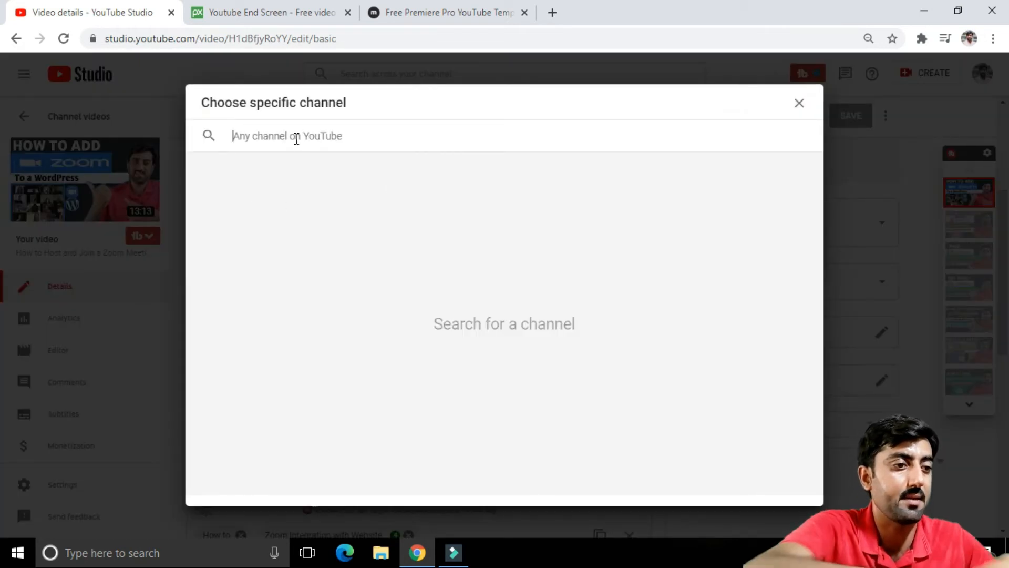
type("ask a")
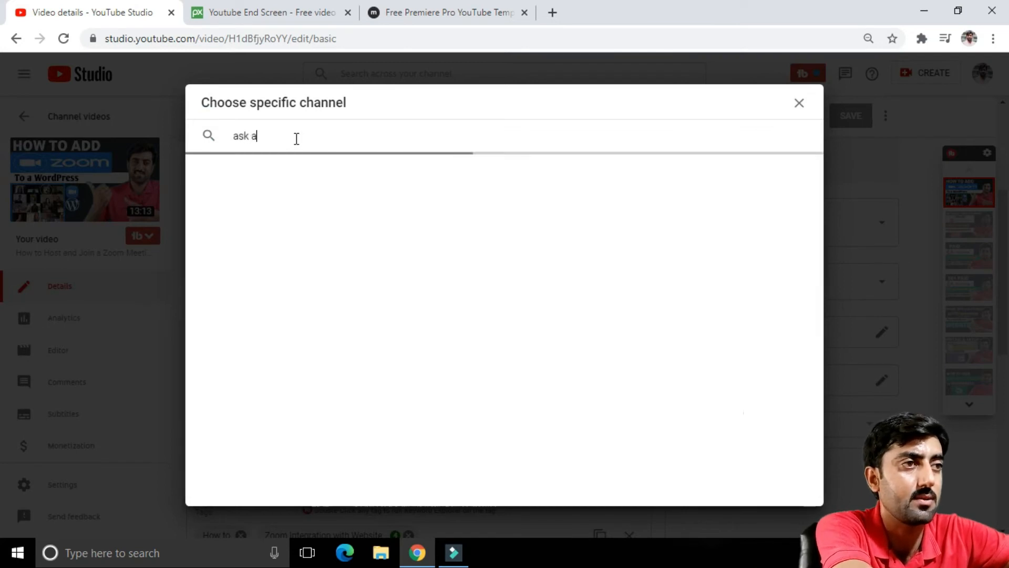
type("slam dasti")
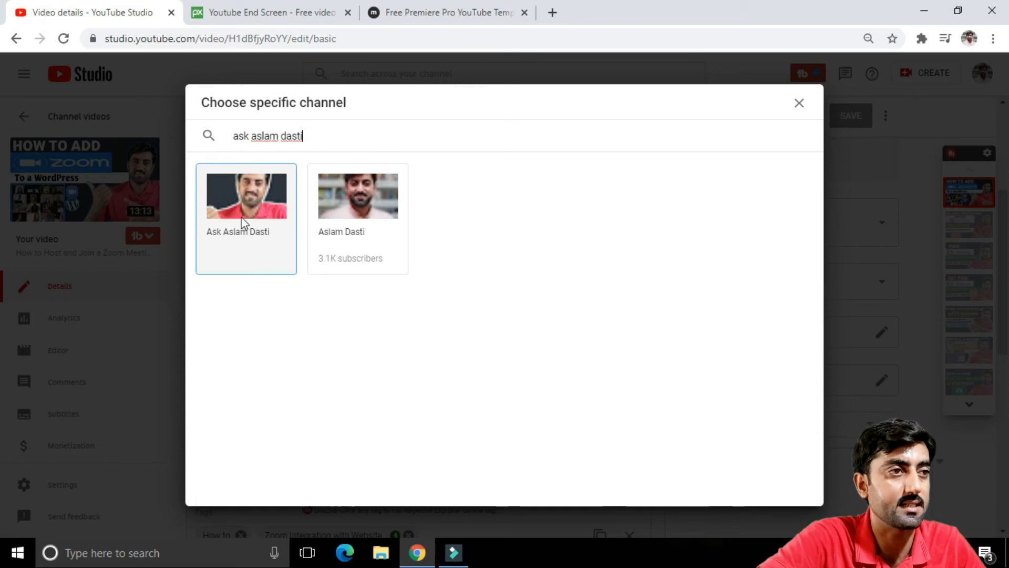
left_click(243, 224)
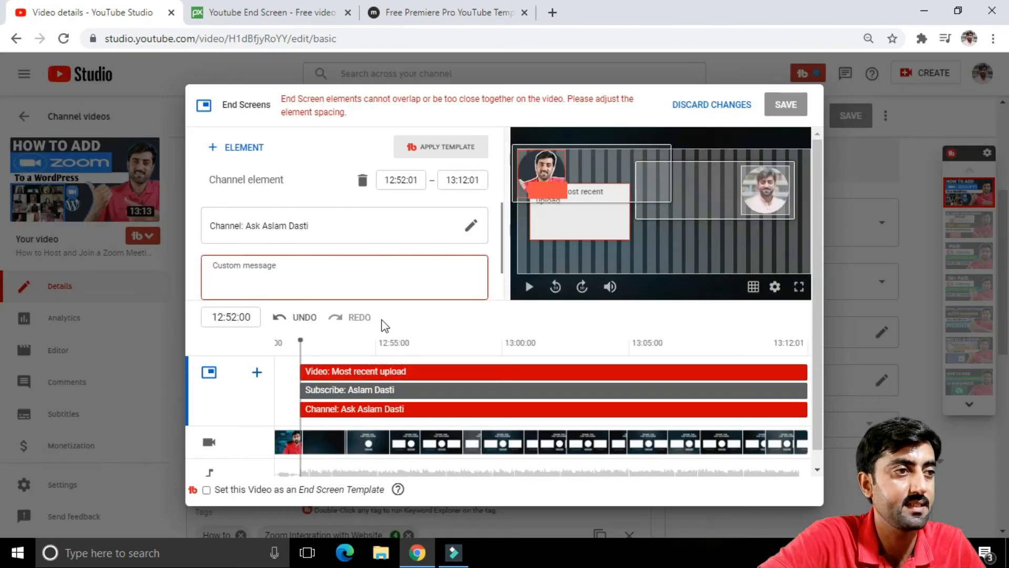
Set the Channel element's custom message to "2nd second channel".
left_click(270, 271)
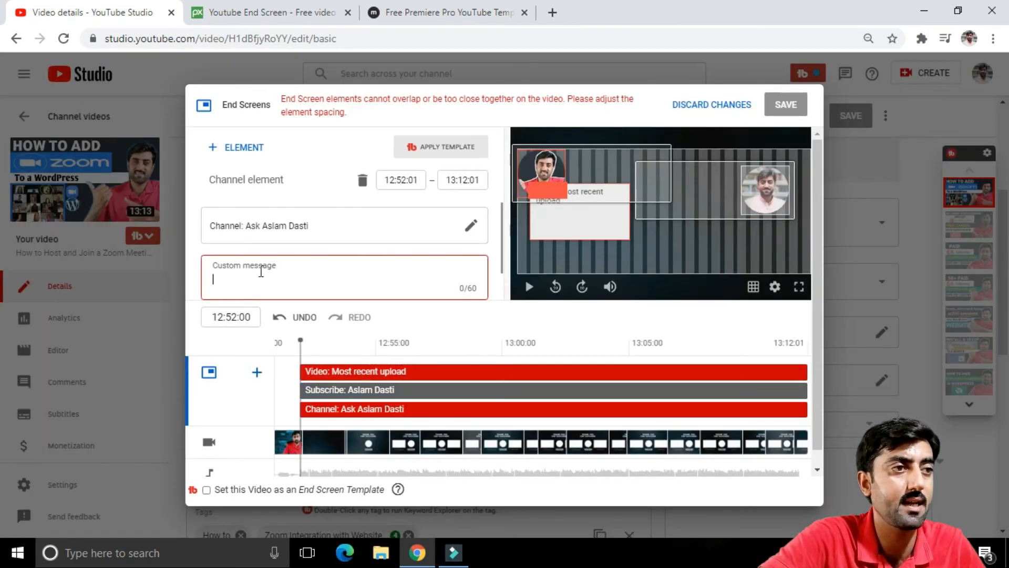
type("e")
key("BackSpace")
type("2nd second channel")
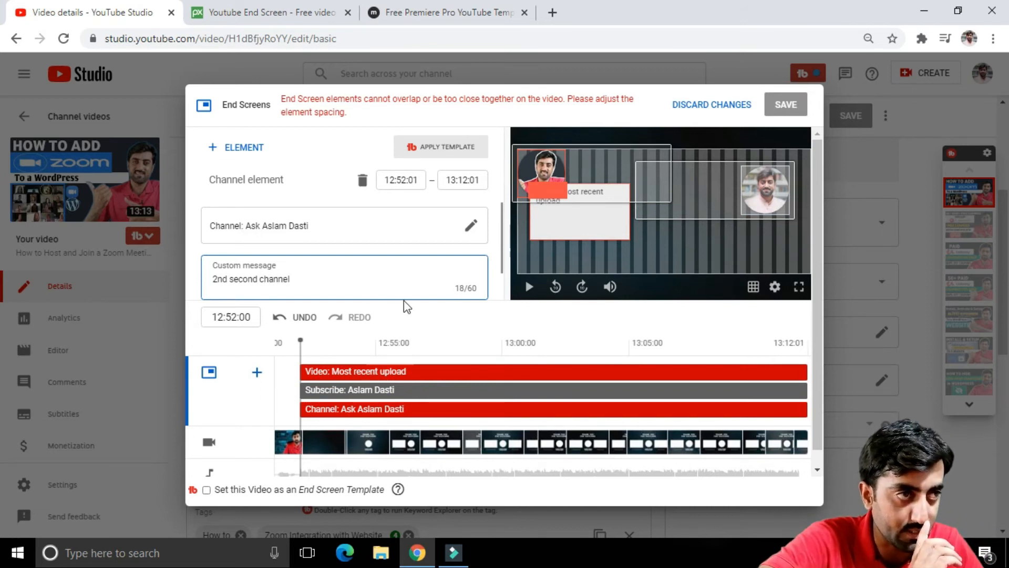
scroll(403, 301, "down", 1)
left_click(352, 212)
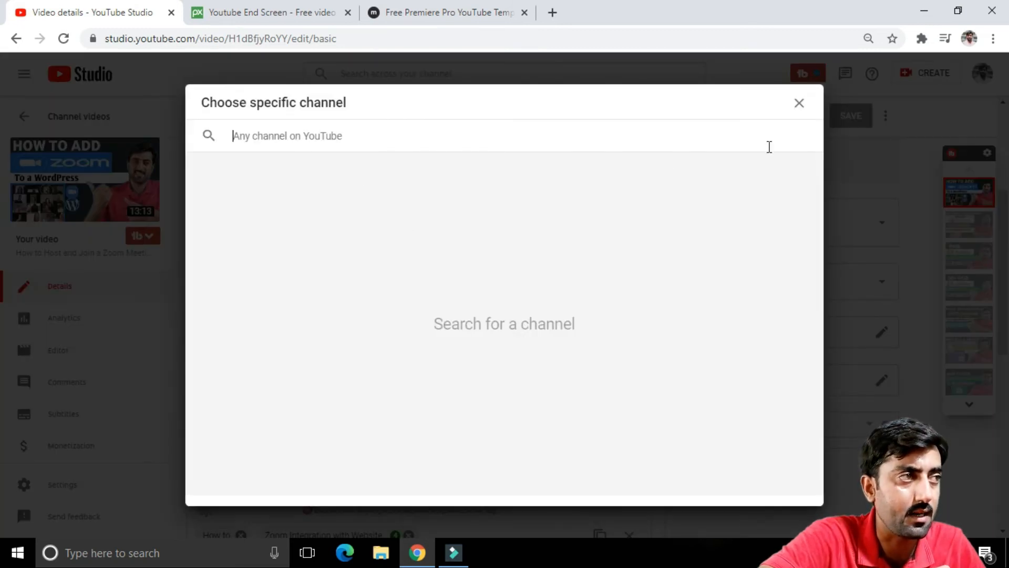
key("Escape")
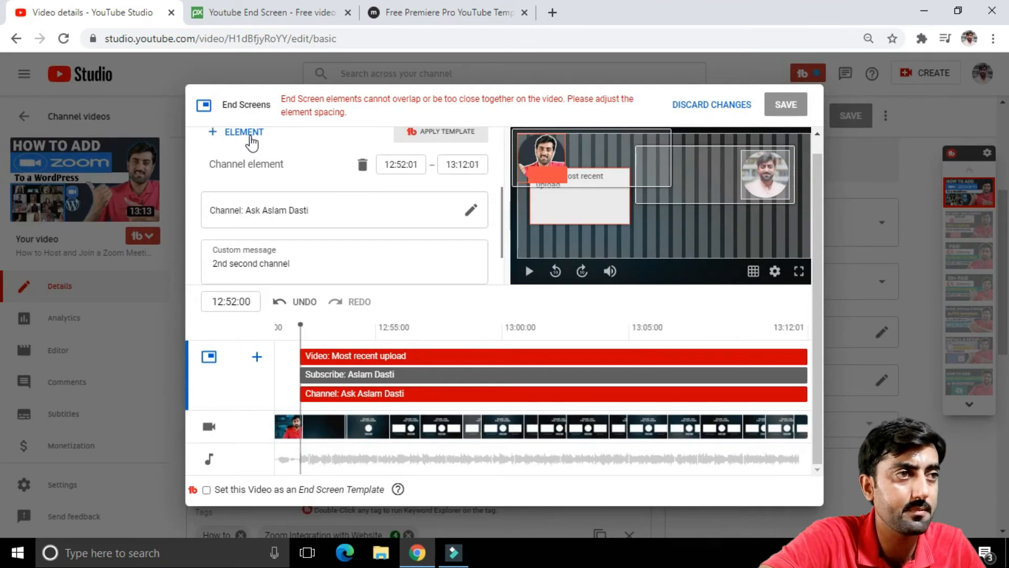
Start adding a Link element and decline the External links Terms and Conditions.
left_click(243, 132)
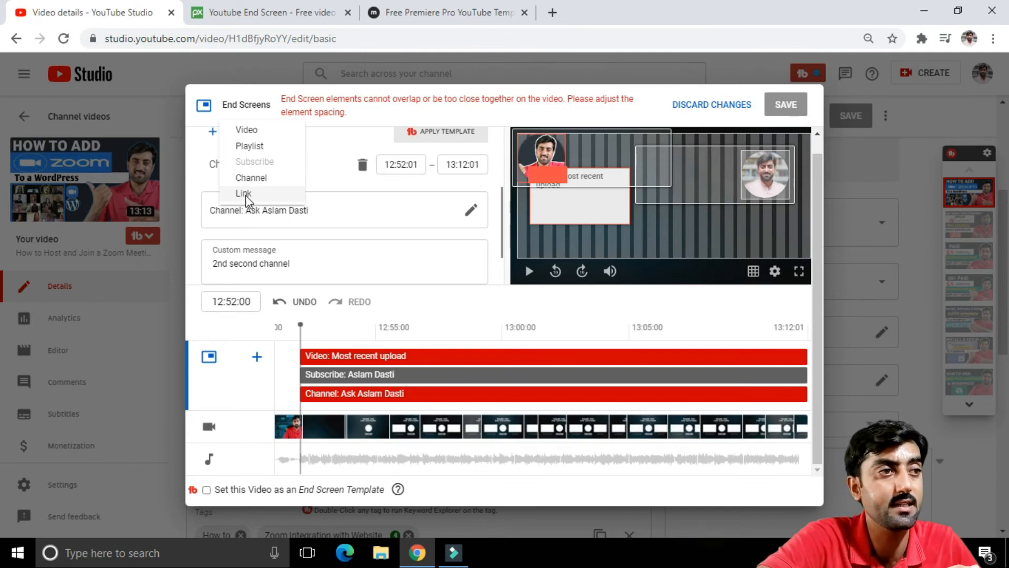
left_click(244, 196)
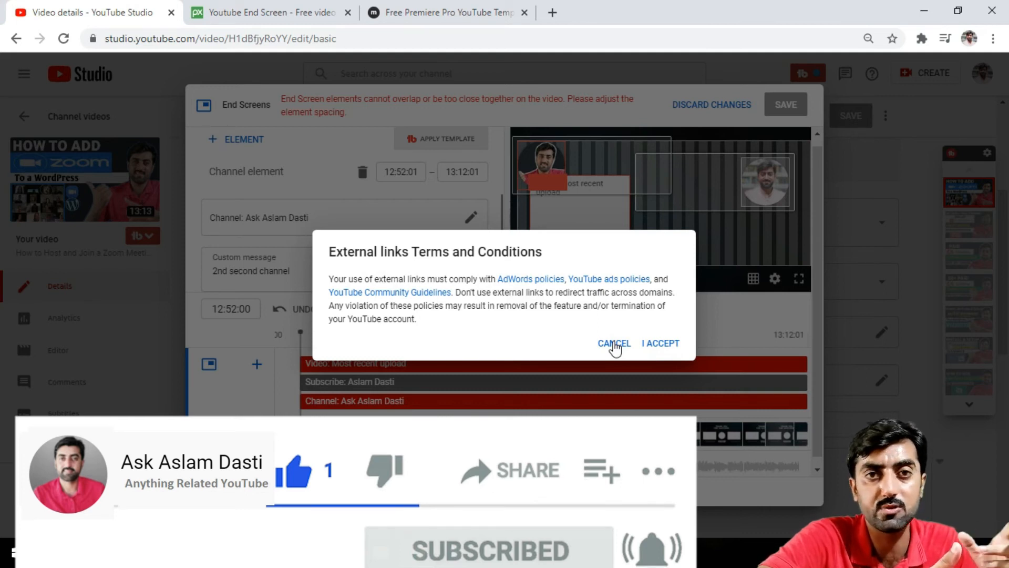
left_click(613, 345)
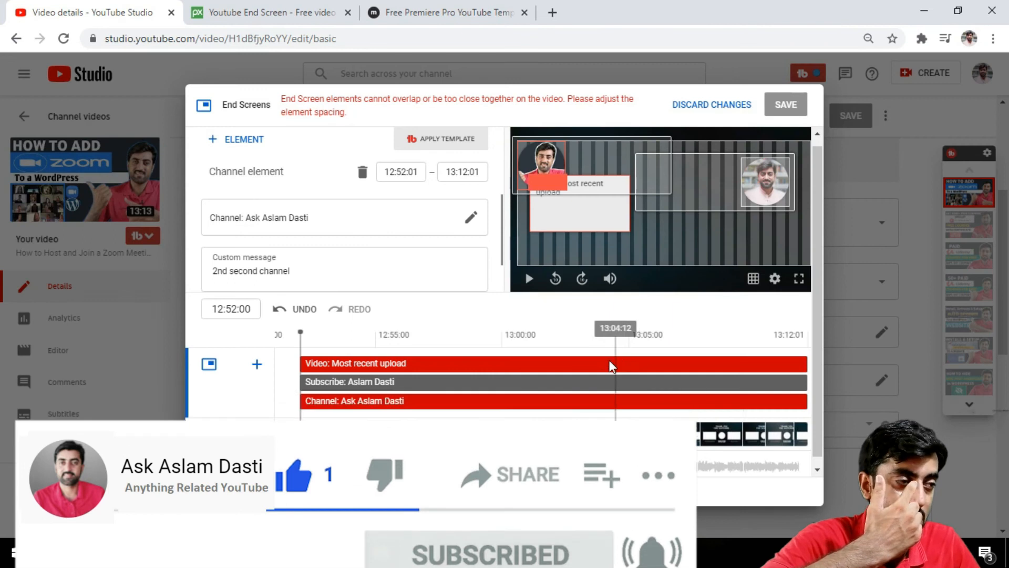
Delete the video, Subscribe and Channel elements from the end screen.
left_click(534, 364)
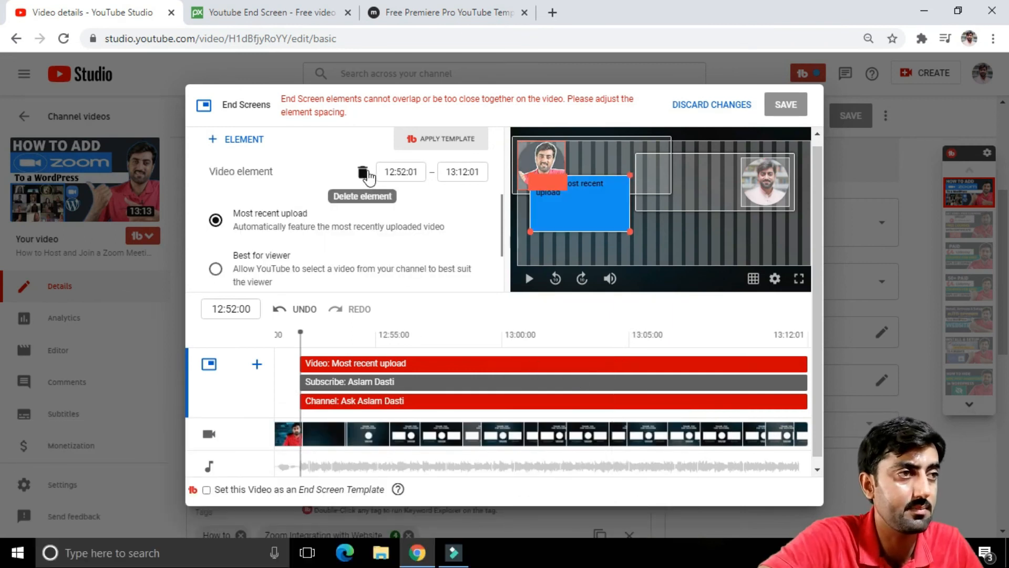
left_click(364, 174)
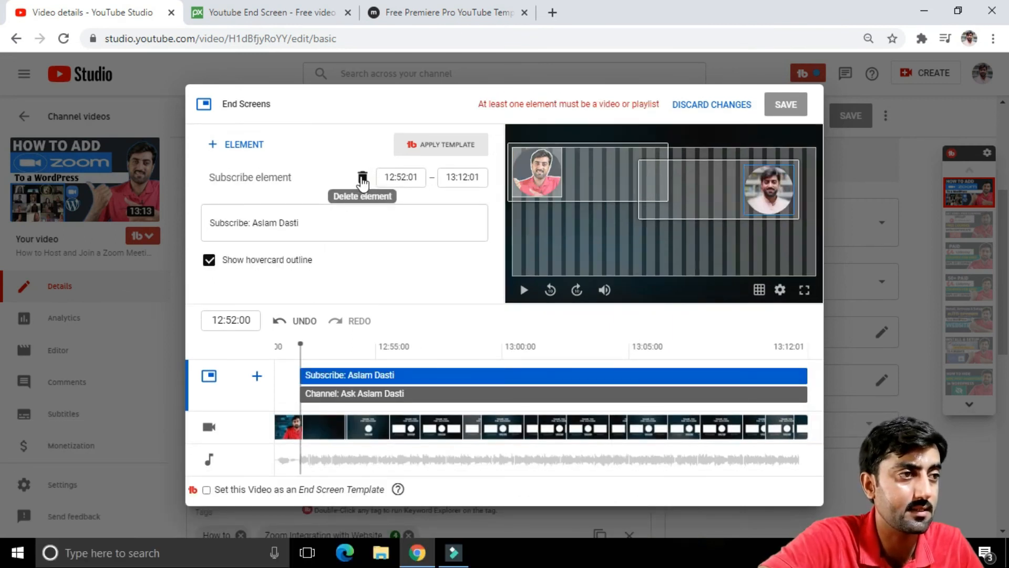
left_click(362, 178)
left_click(363, 179)
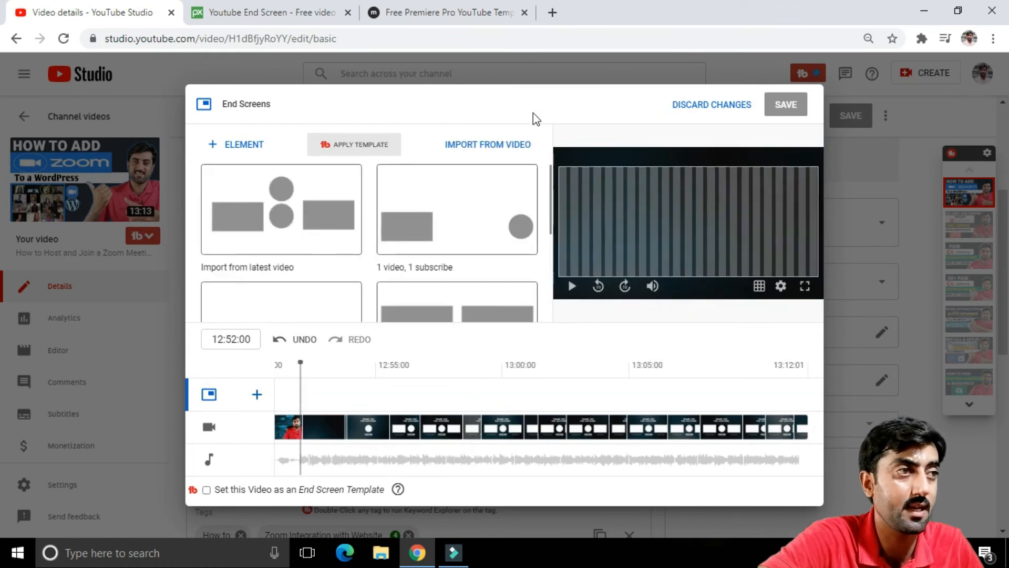
Import the end screen layout from the existing "Get 6500+ Pluralsight Free..." video.
left_click(494, 150)
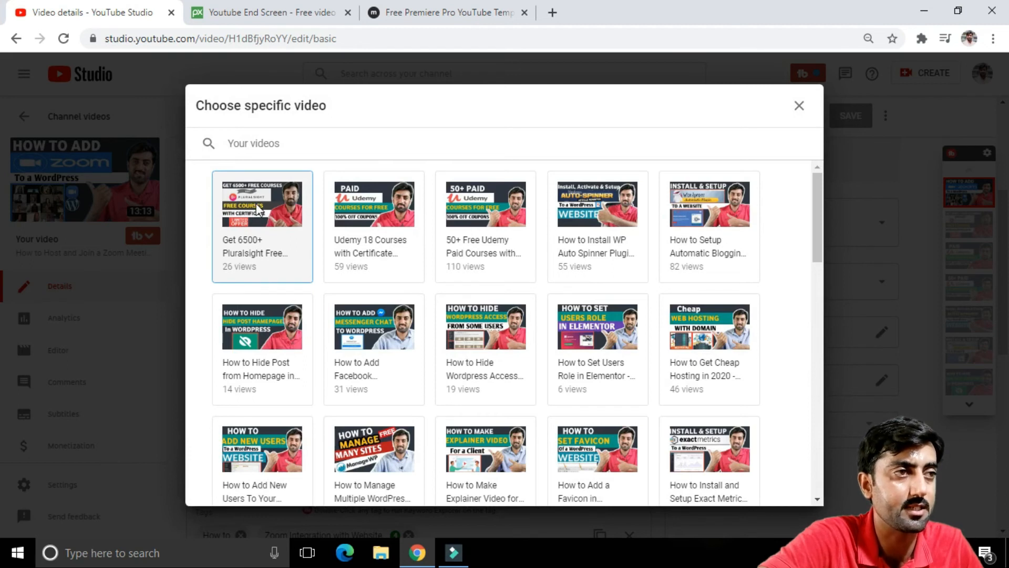
left_click(258, 209)
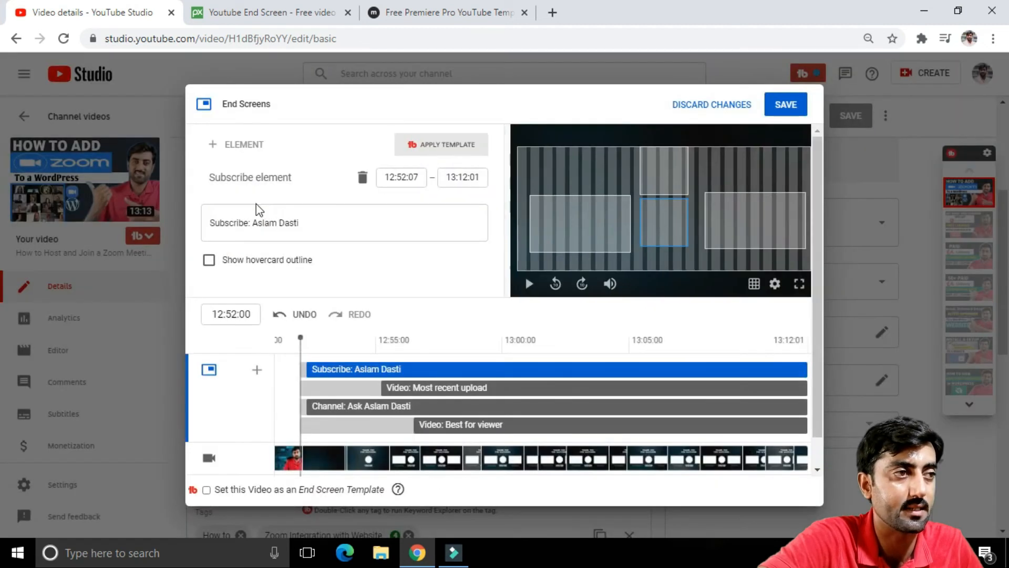
Play back the imported end screen in the preview, pause it and save the end screen.
left_click(532, 292)
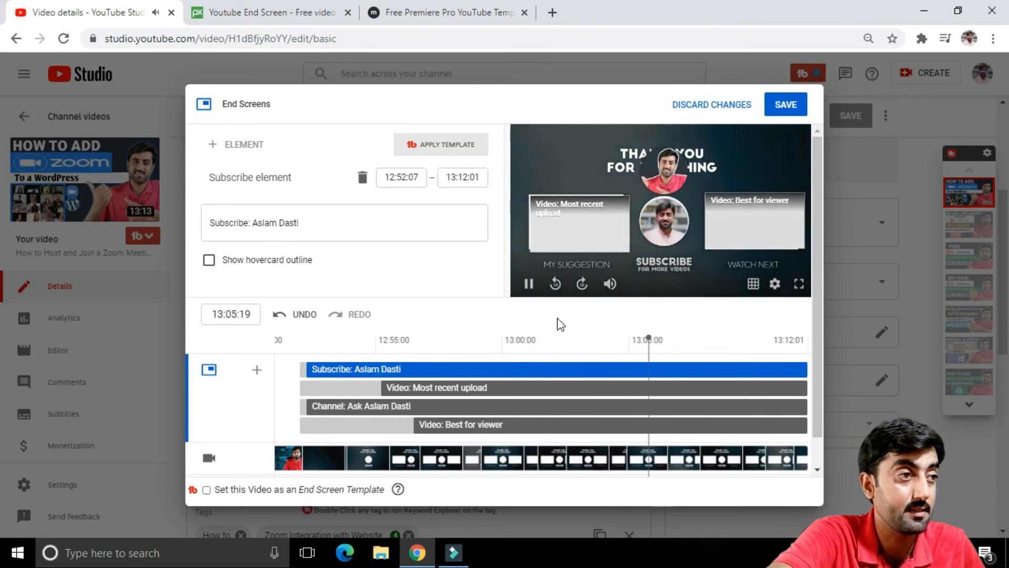
left_click(529, 284)
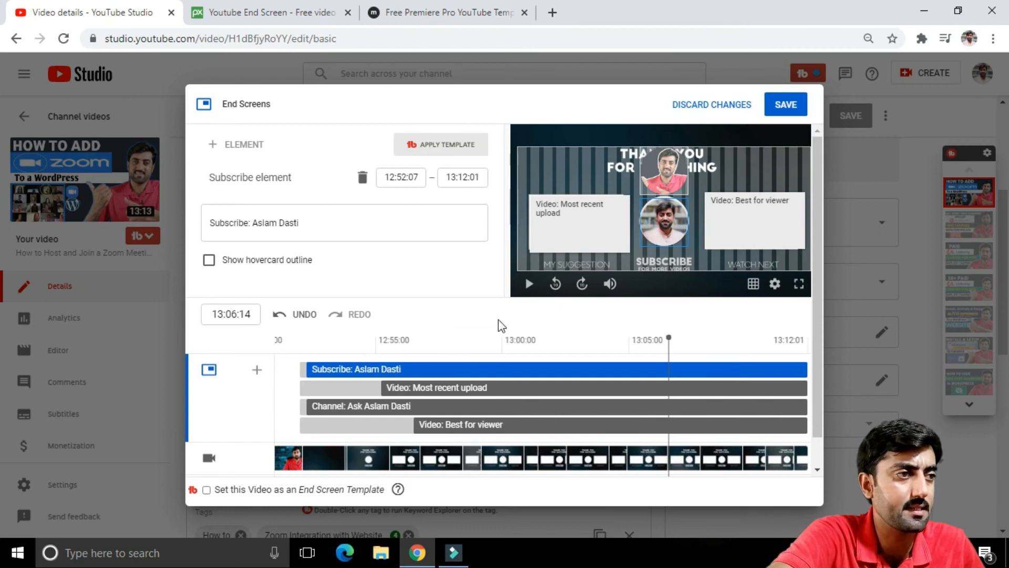
left_click(785, 112)
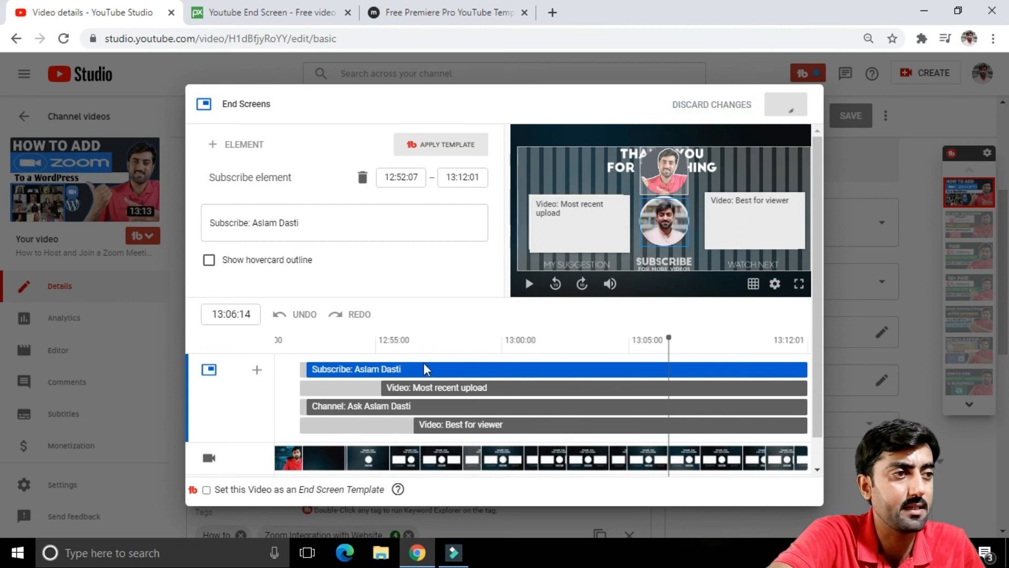